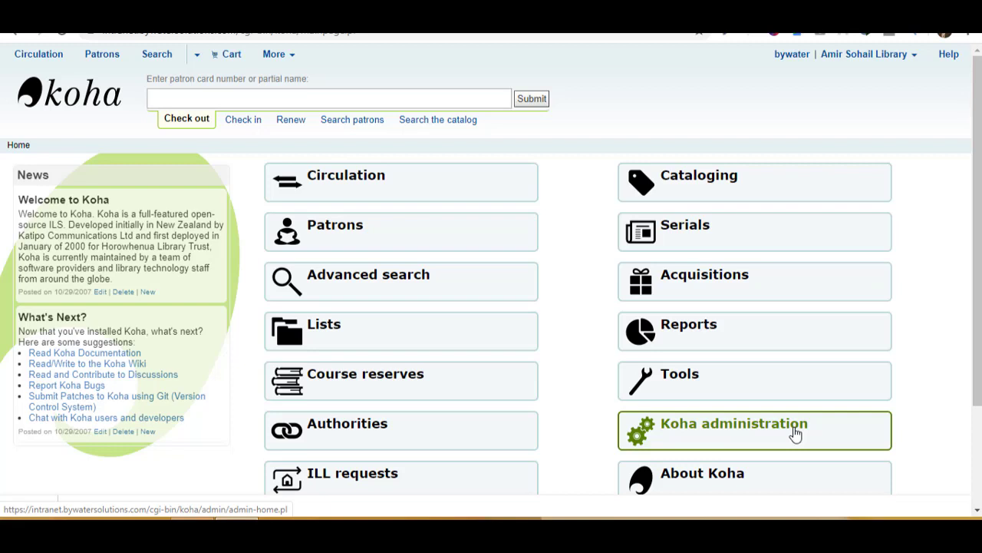
Step: Open the Libraries page from the basic parameters of Koha administration
{"action": "left_click", "coordinate": [731, 438]}
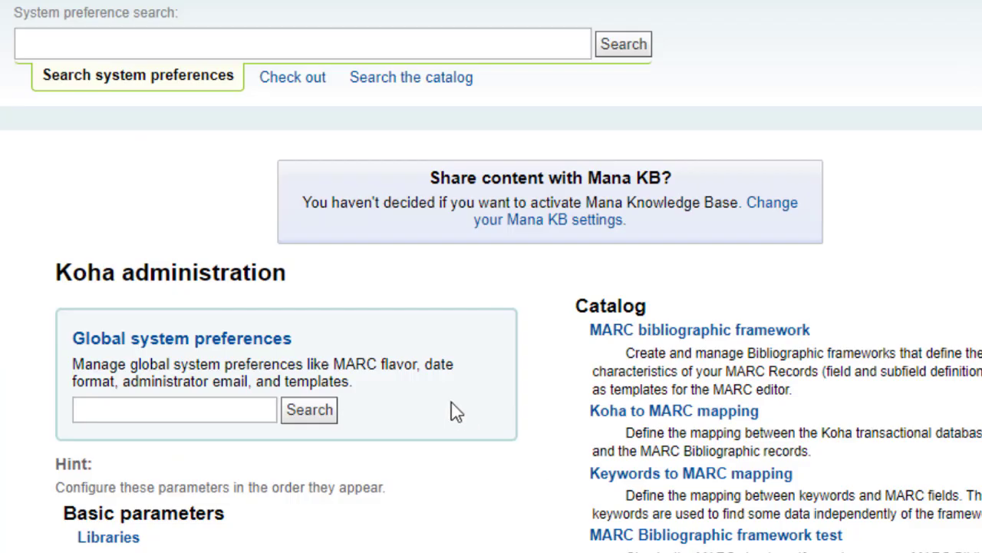
{"action": "scroll", "coordinate": [424, 151], "scroll_direction": "down", "scroll_amount": 5}
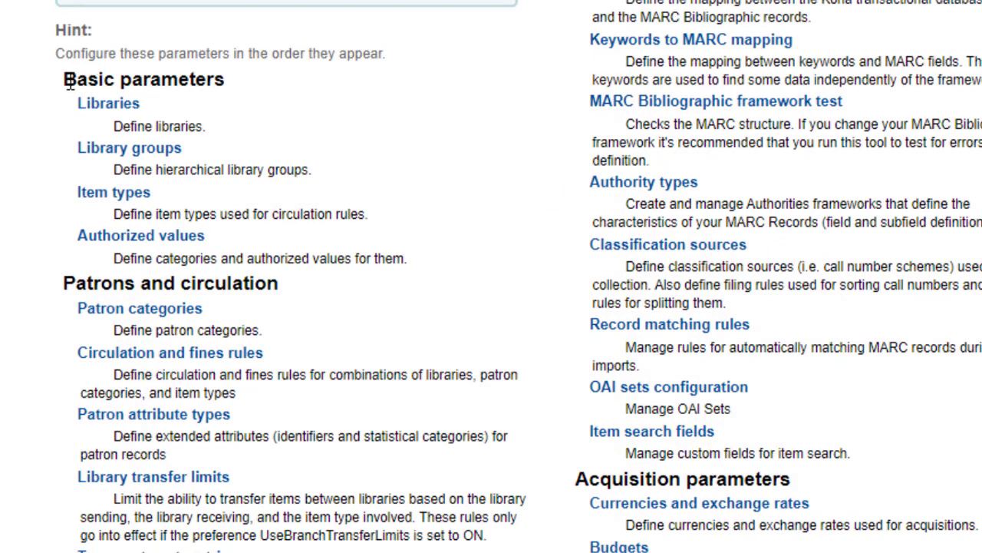
{"action": "left_click_drag", "start_coordinate": [66, 83], "coordinate": [242, 86]}
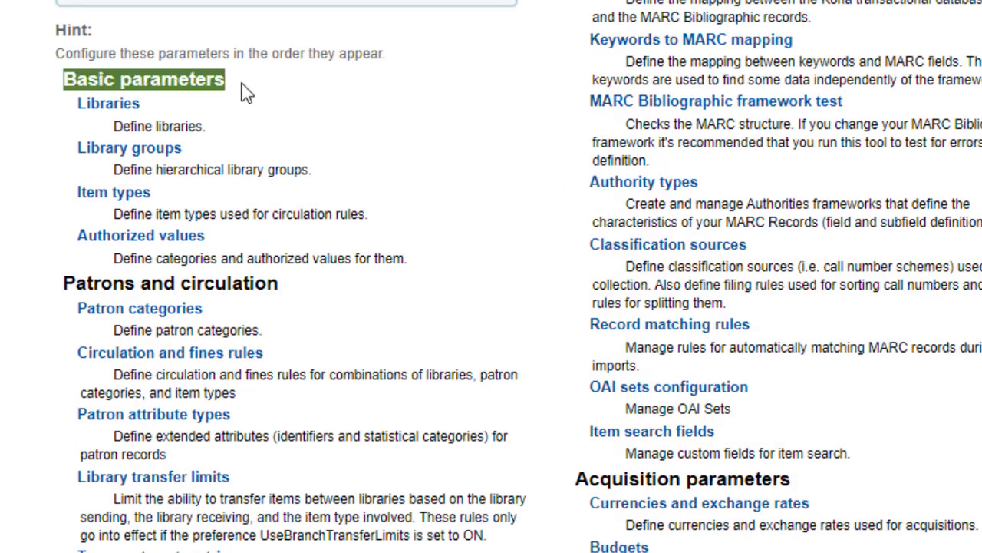
{"action": "left_click", "coordinate": [98, 120]}
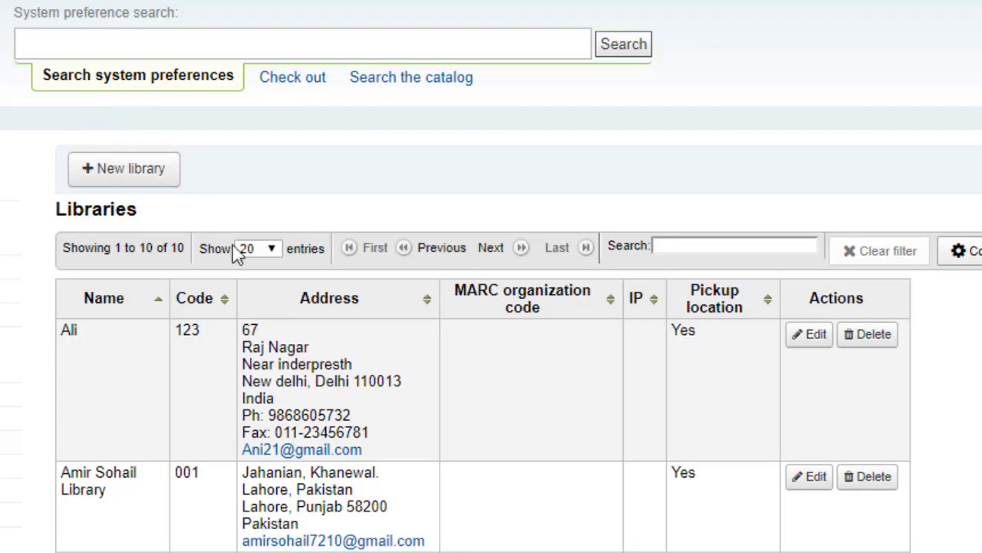
Step: Show all entries in the libraries table and examine the names, codes and addresses of the existing libraries
{"action": "scroll", "coordinate": [600, 292], "scroll_direction": "down", "scroll_amount": 2}
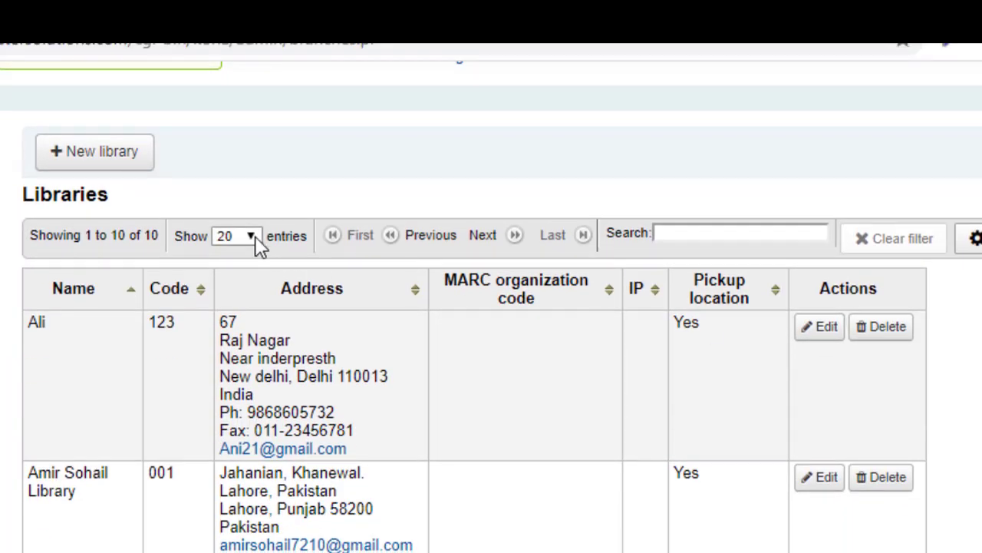
{"action": "left_click", "coordinate": [250, 238]}
{"action": "left_click", "coordinate": [248, 320]}
{"action": "scroll", "coordinate": [414, 380], "scroll_direction": "down", "scroll_amount": 6}
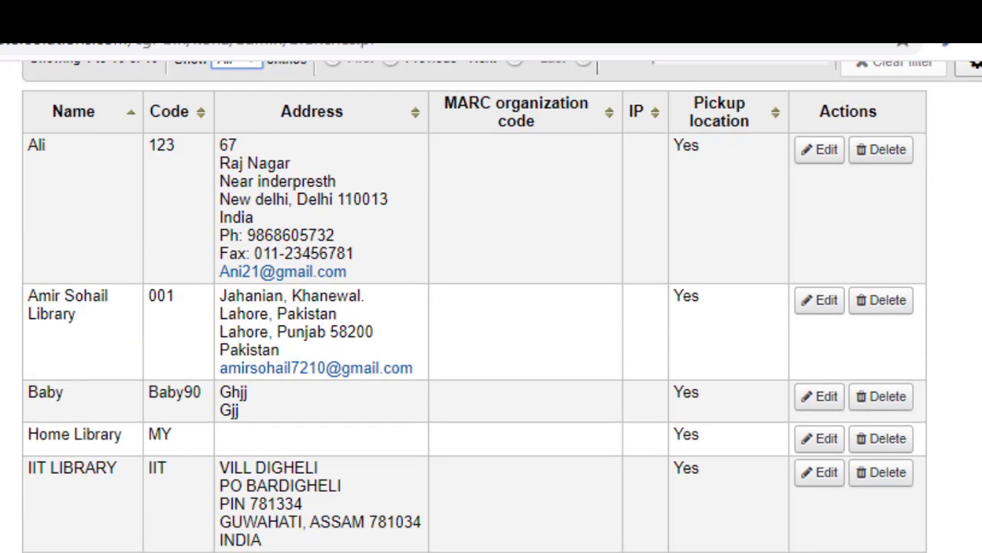
{"action": "scroll", "coordinate": [415, 380], "scroll_direction": "up", "scroll_amount": 4}
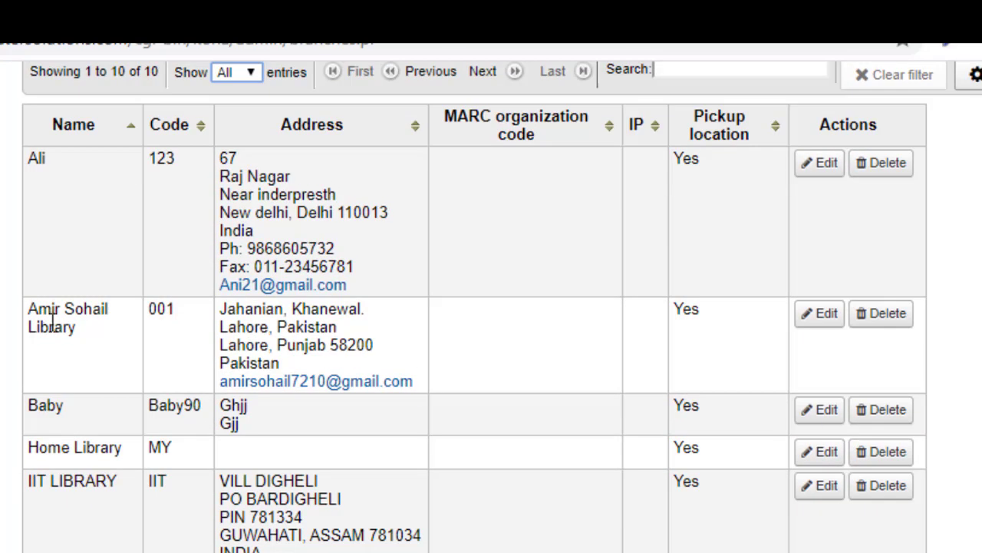
{"action": "left_click_drag", "start_coordinate": [27, 315], "coordinate": [103, 333]}
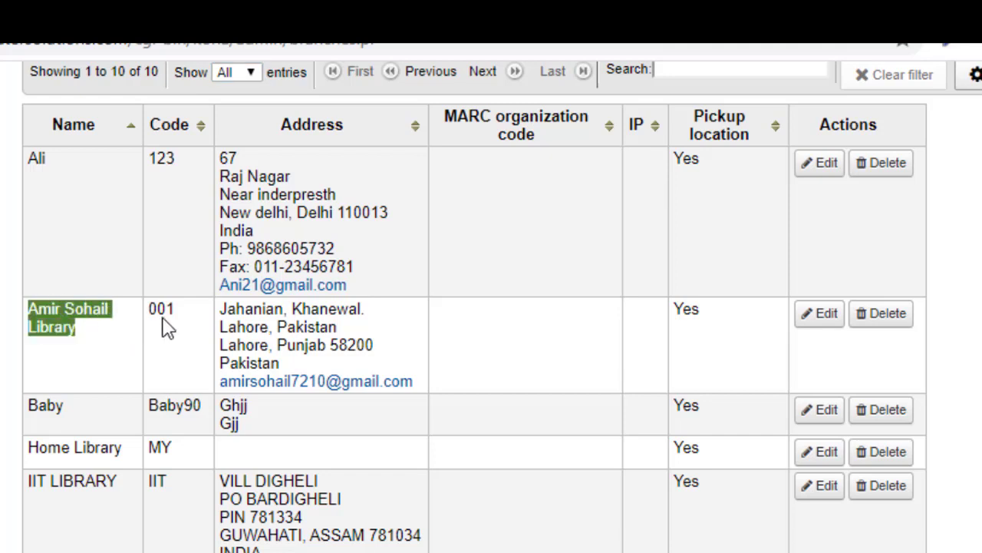
{"action": "left_click_drag", "start_coordinate": [236, 310], "coordinate": [345, 442]}
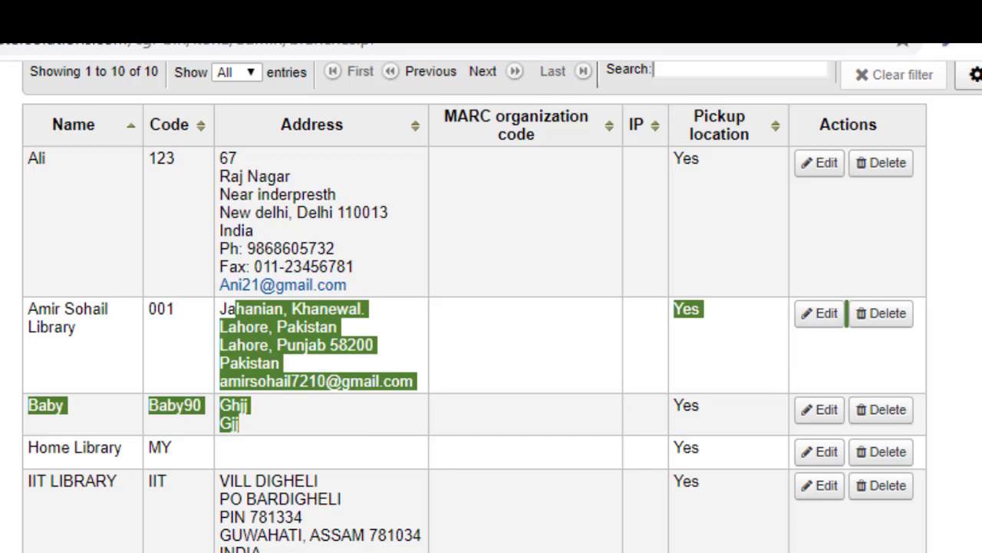
Step: Start a new library record
{"action": "scroll", "coordinate": [507, 268], "scroll_direction": "up", "scroll_amount": 4}
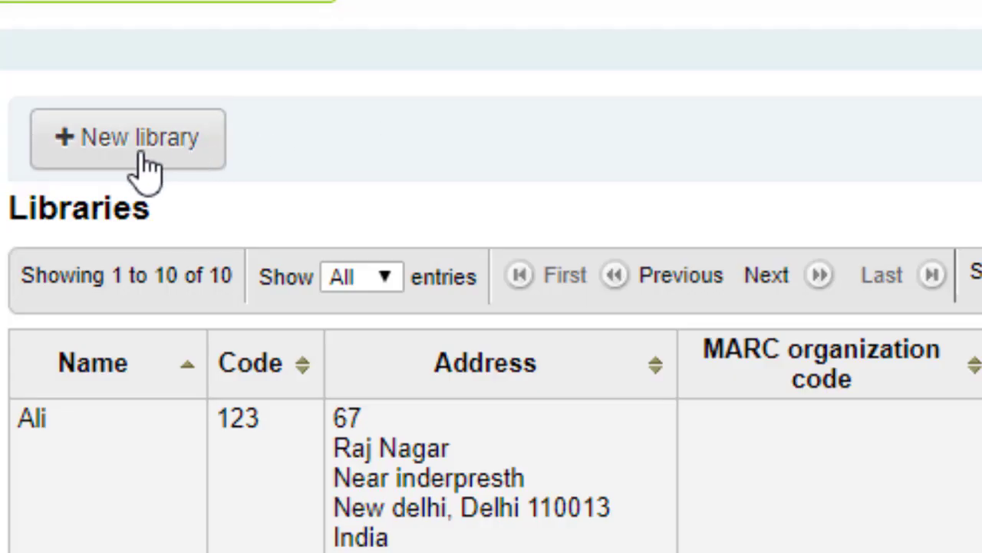
{"action": "left_click", "coordinate": [142, 146]}
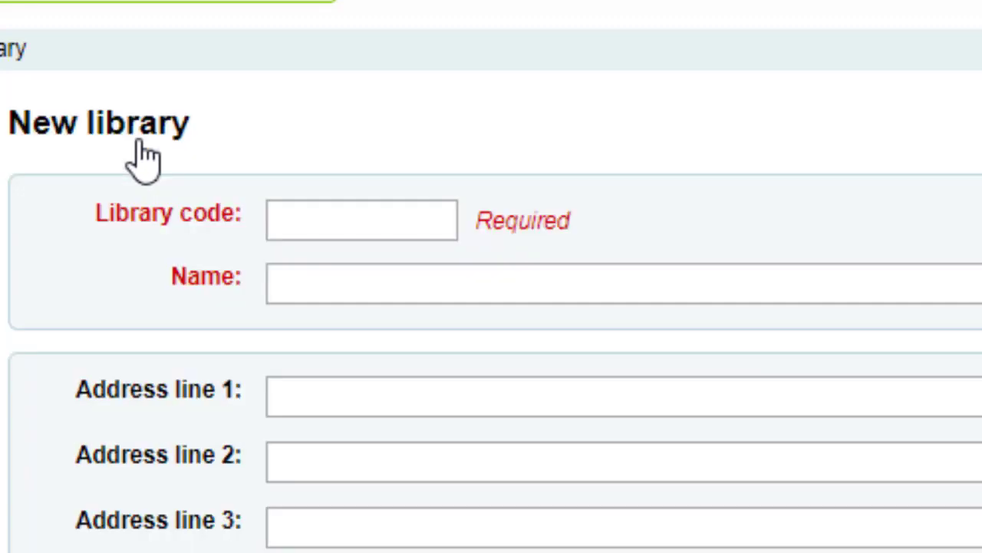
{"action": "left_click", "coordinate": [366, 226]}
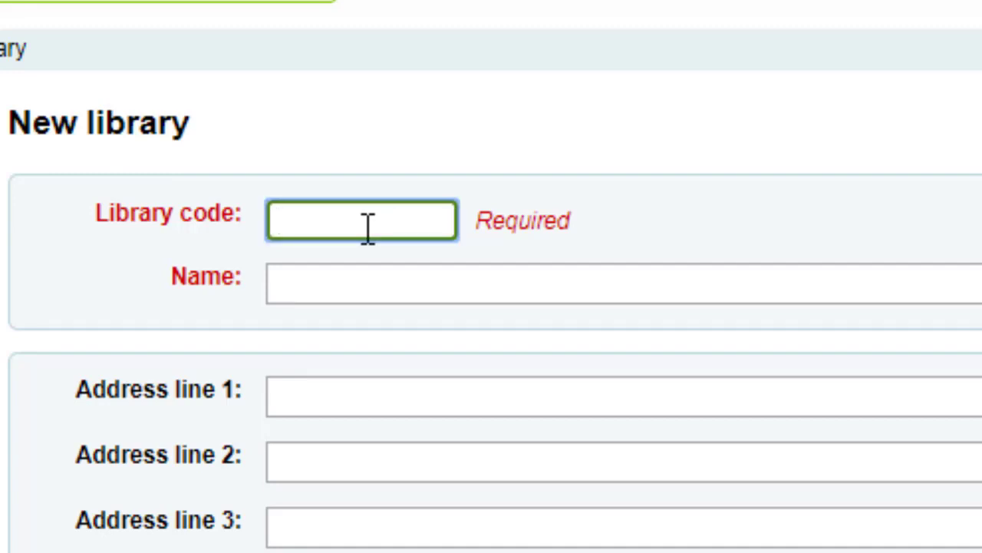
{"action": "type", "text": "1234"}
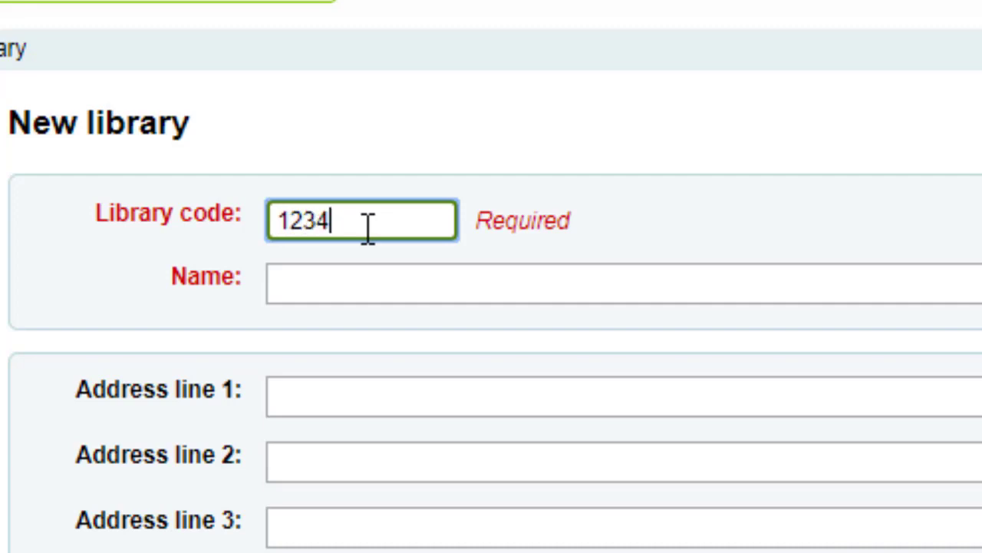
{"action": "key", "text": "BackSpace"}
{"action": "key", "text": "BackSpace"}
{"action": "key", "text": "BackSpace"}
{"action": "key", "text": "BackSpace"}
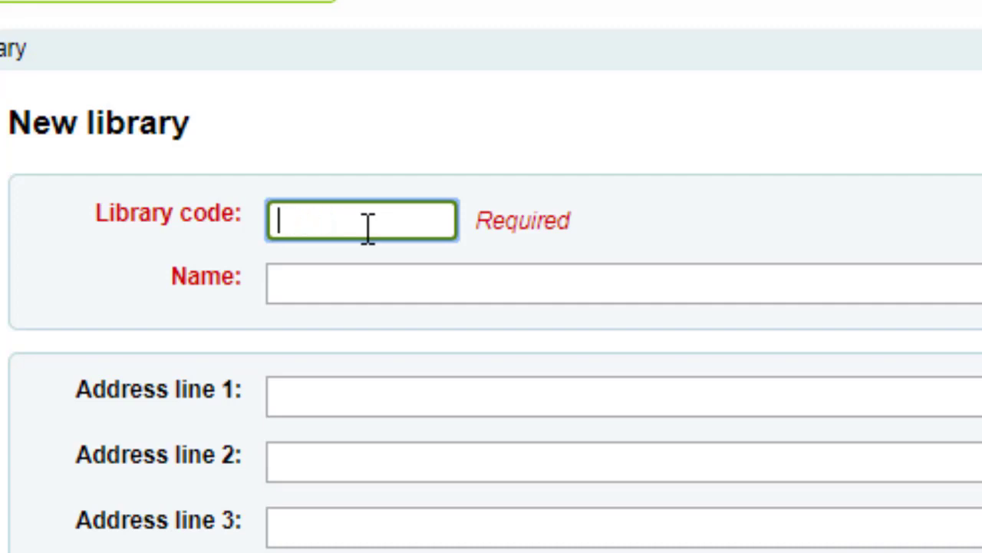
Step: Set the library code to 000 and the name to Iqbal Library, with the spelling corrected
{"action": "type", "text": "000"}
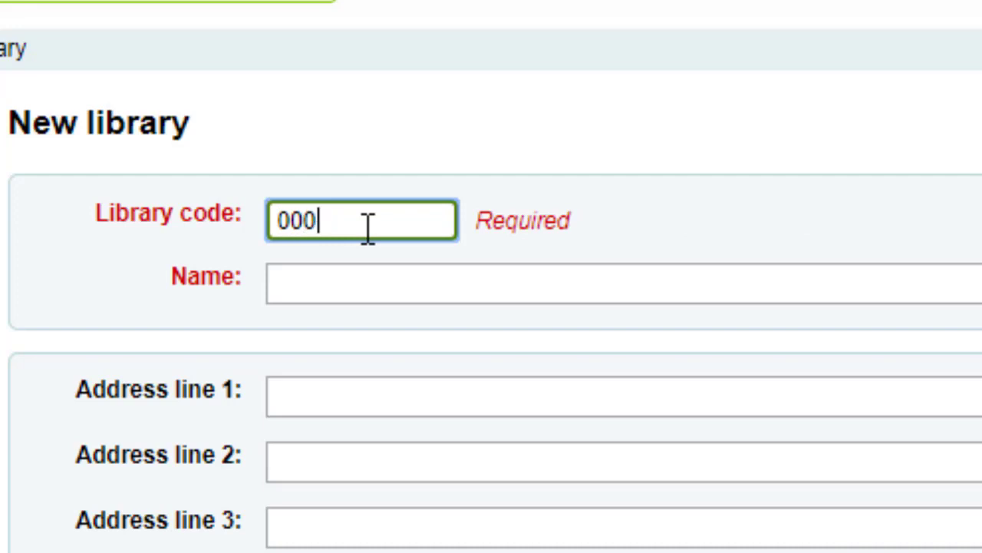
{"action": "left_click", "coordinate": [378, 289]}
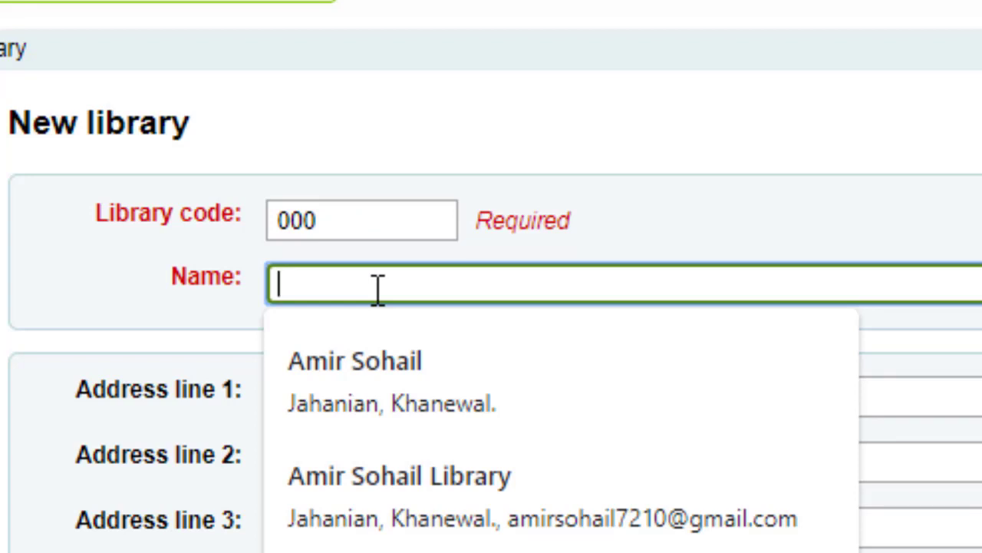
{"action": "type", "text": "Iqbal "}
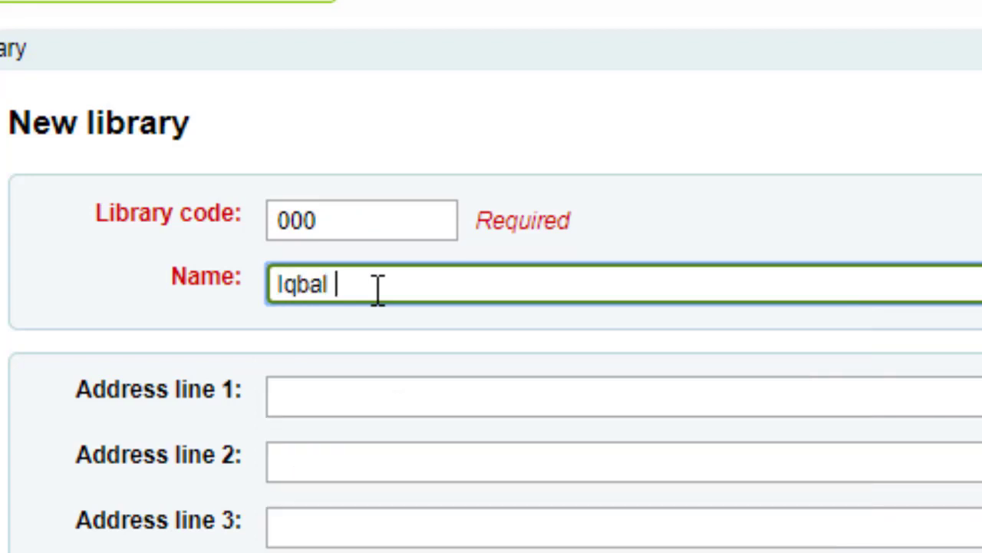
{"action": "type", "text": "Libaray"}
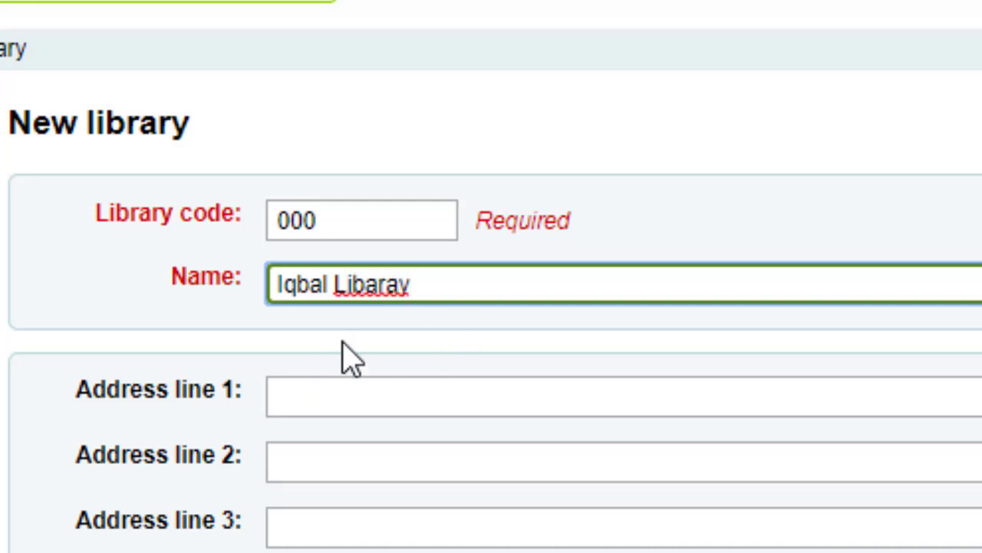
{"action": "right_click", "coordinate": [364, 288]}
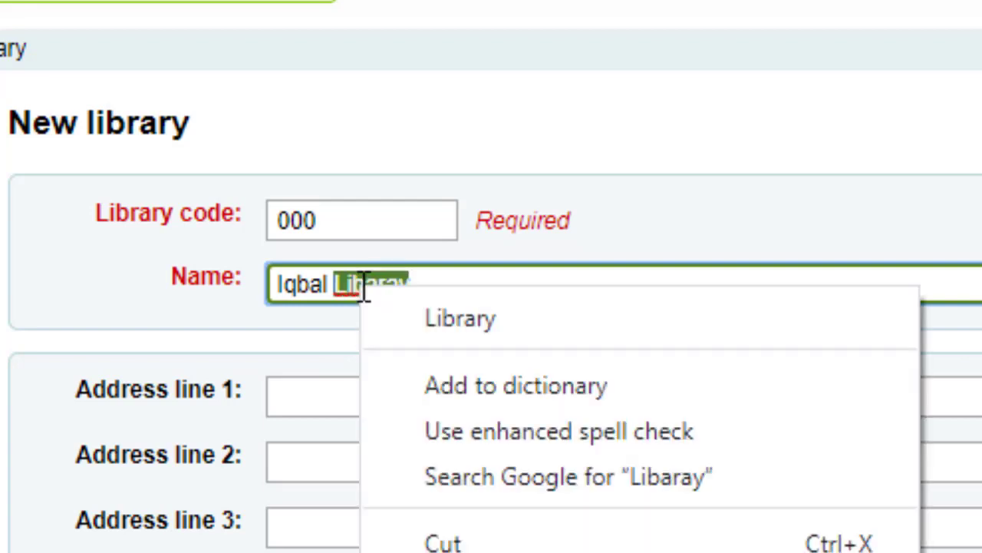
{"action": "left_click", "coordinate": [447, 319]}
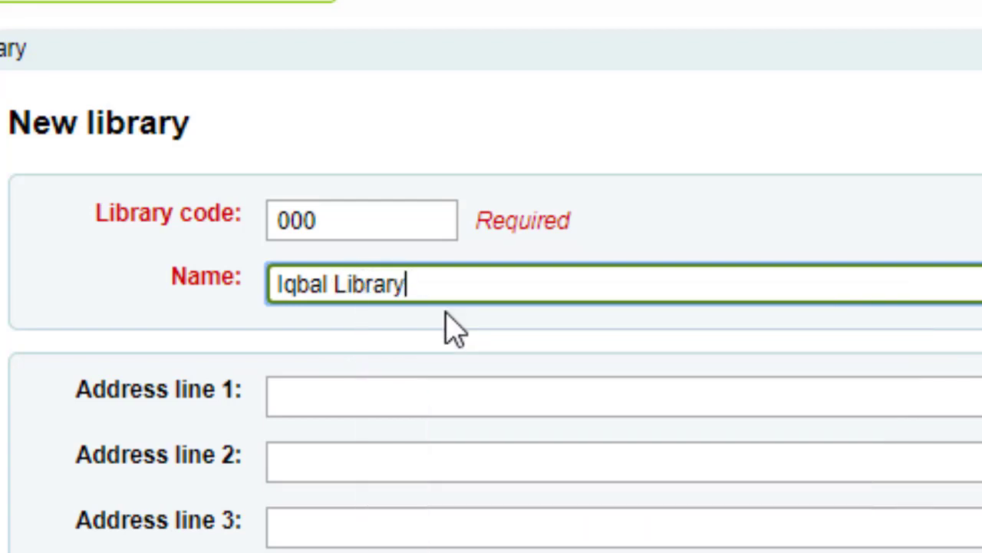
Step: Fill in the library's address and e-mail fields from the saved address that includes an e-mail, and submit the new library
{"action": "left_click", "coordinate": [337, 387]}
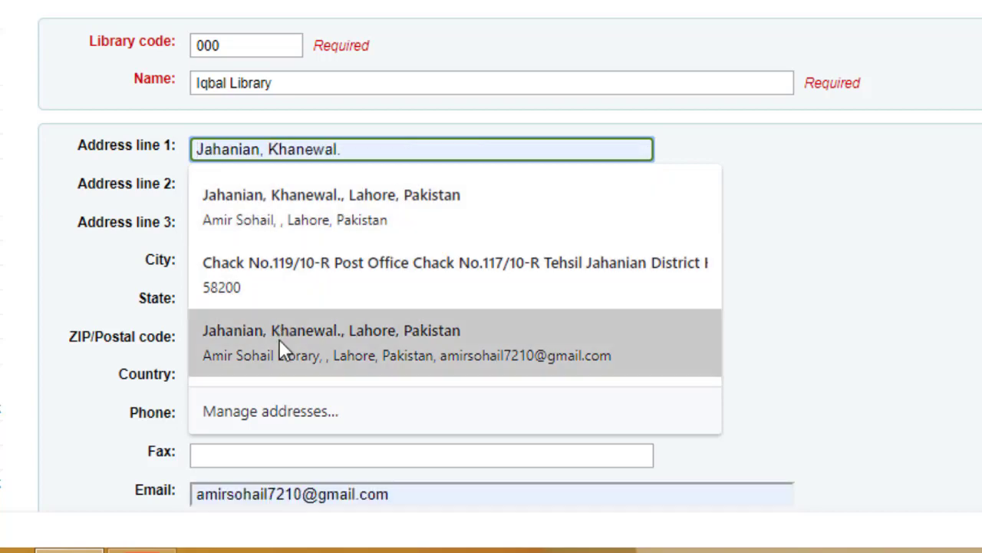
{"action": "left_click", "coordinate": [279, 342]}
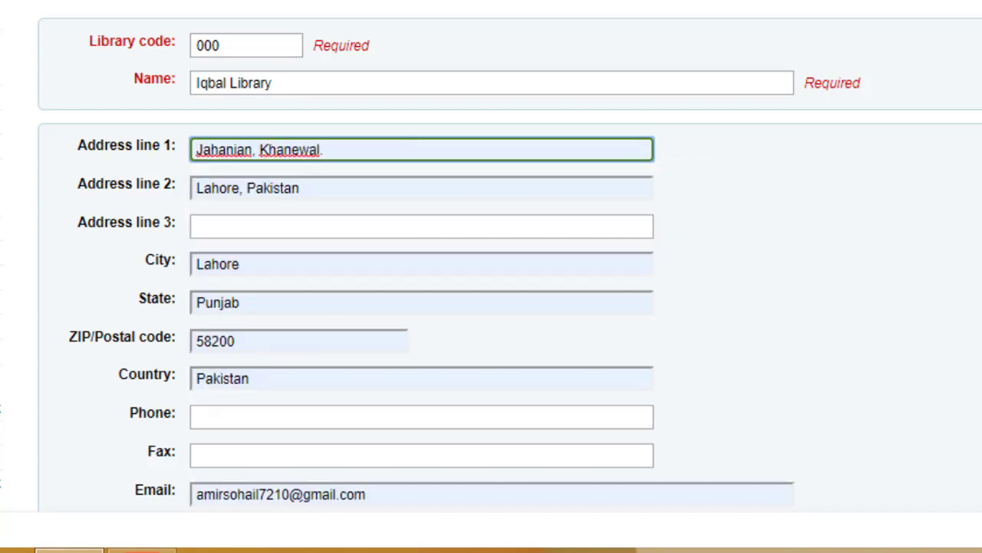
{"action": "scroll", "coordinate": [779, 274], "scroll_direction": "down", "scroll_amount": 4}
{"action": "scroll", "coordinate": [554, 154], "scroll_direction": "down", "scroll_amount": 3}
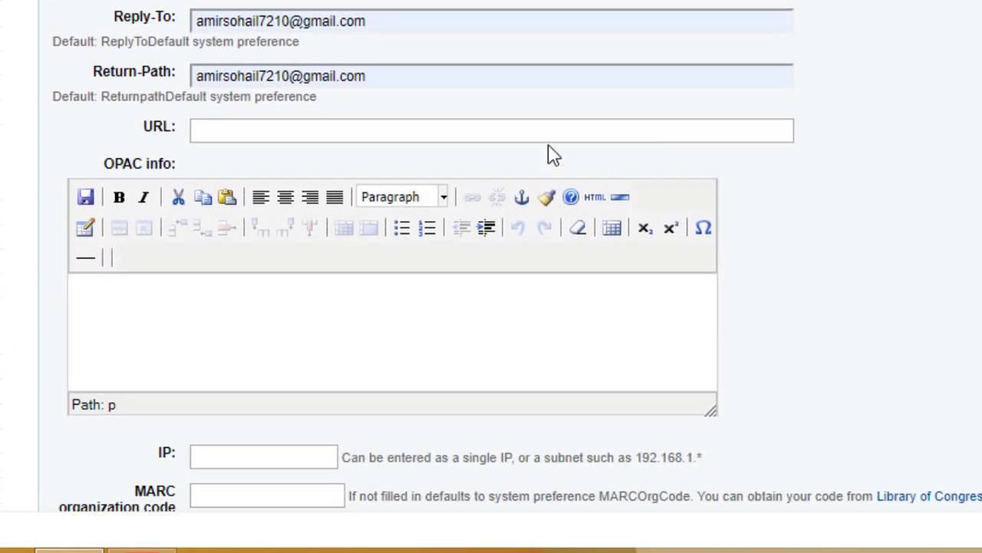
{"action": "left_click", "coordinate": [251, 131]}
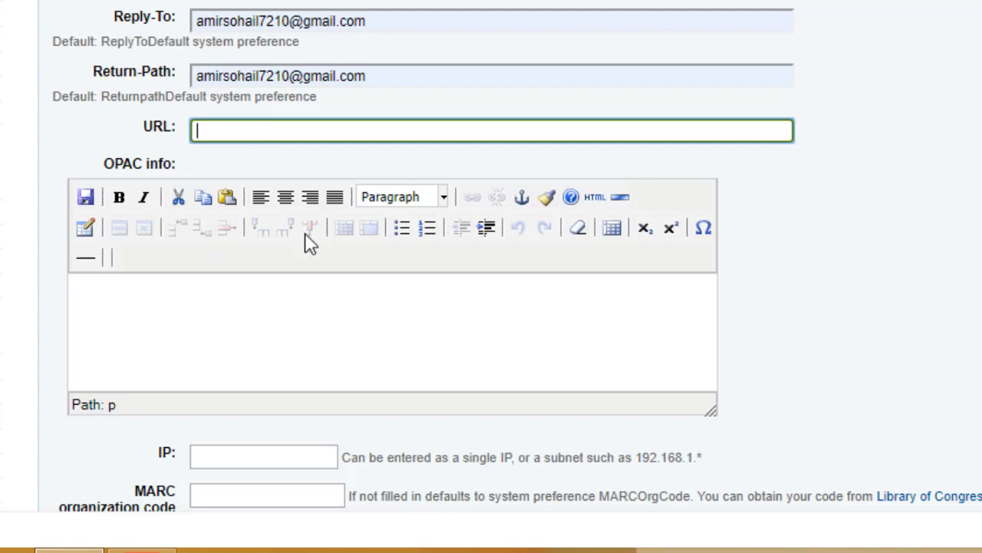
{"action": "scroll", "coordinate": [491, 276], "scroll_direction": "down", "scroll_amount": 3}
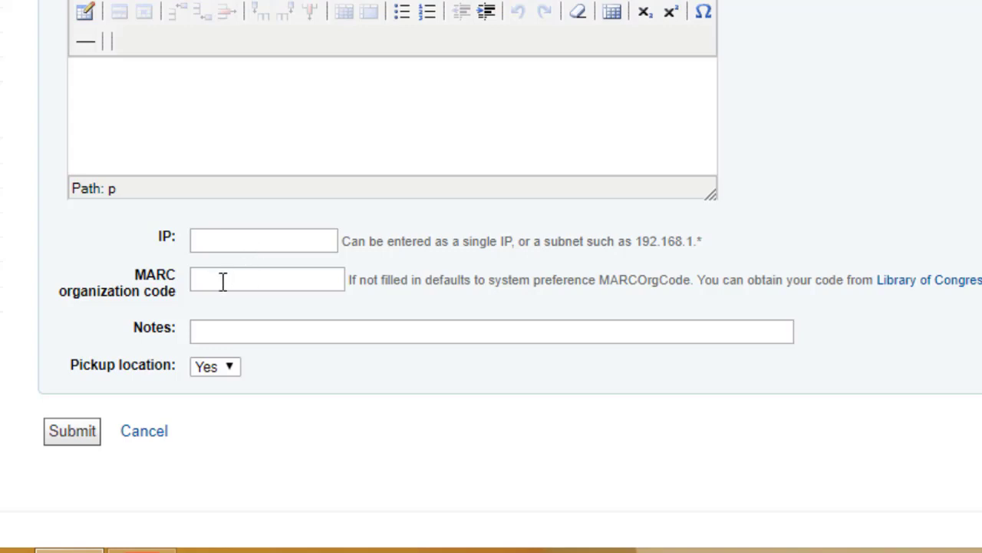
{"action": "left_click", "coordinate": [71, 432]}
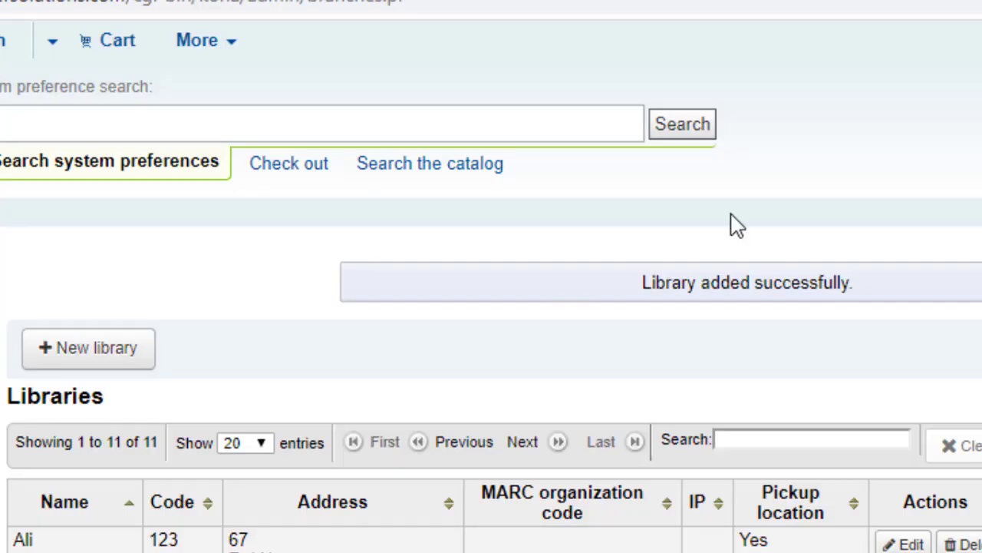
Step: Check the result message and examine the Iqbal Library row in the libraries table
{"action": "left_click_drag", "start_coordinate": [648, 282], "coordinate": [862, 285]}
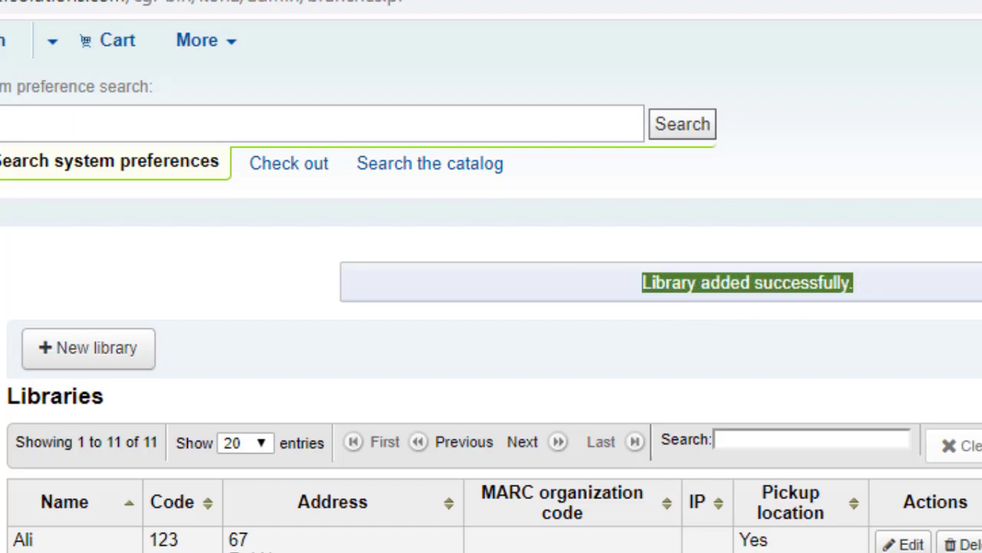
{"action": "scroll", "coordinate": [491, 307], "scroll_direction": "down", "scroll_amount": 5}
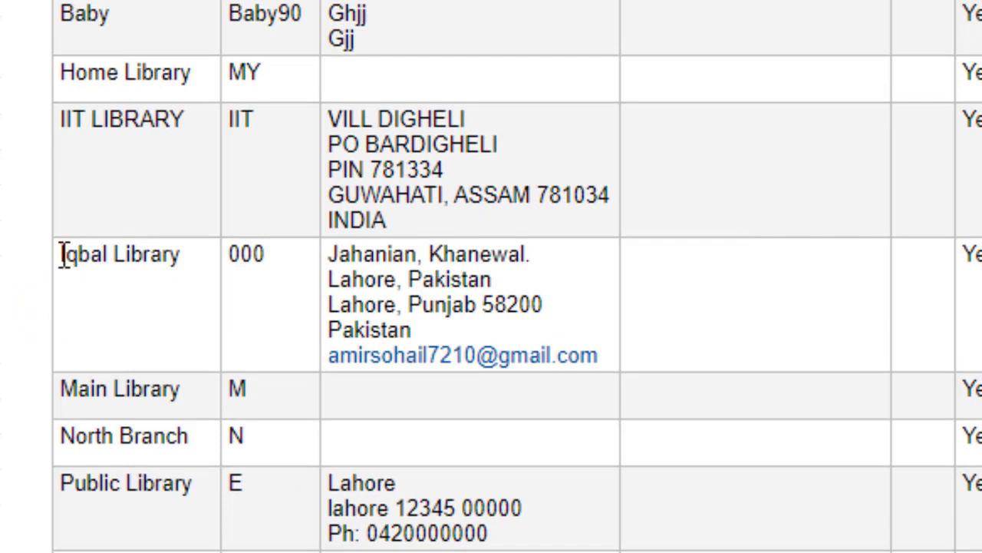
{"action": "left_click_drag", "start_coordinate": [63, 256], "coordinate": [190, 270]}
{"action": "left_click_drag", "start_coordinate": [267, 272], "coordinate": [809, 351]}
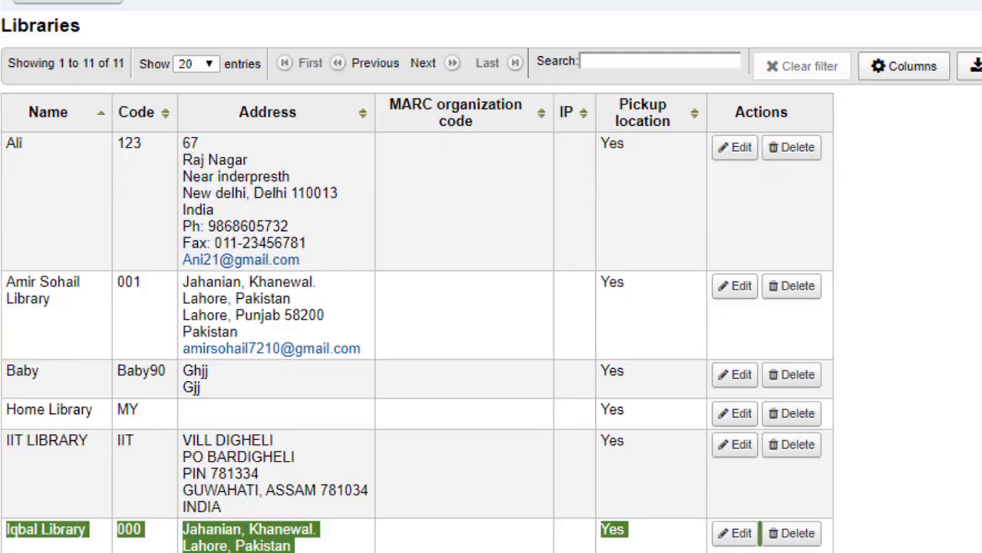
Step: Switch the logged-in account's current library to Iqbal Library and submit the choice
{"action": "scroll", "coordinate": [979, 207], "scroll_direction": "up", "scroll_amount": 1}
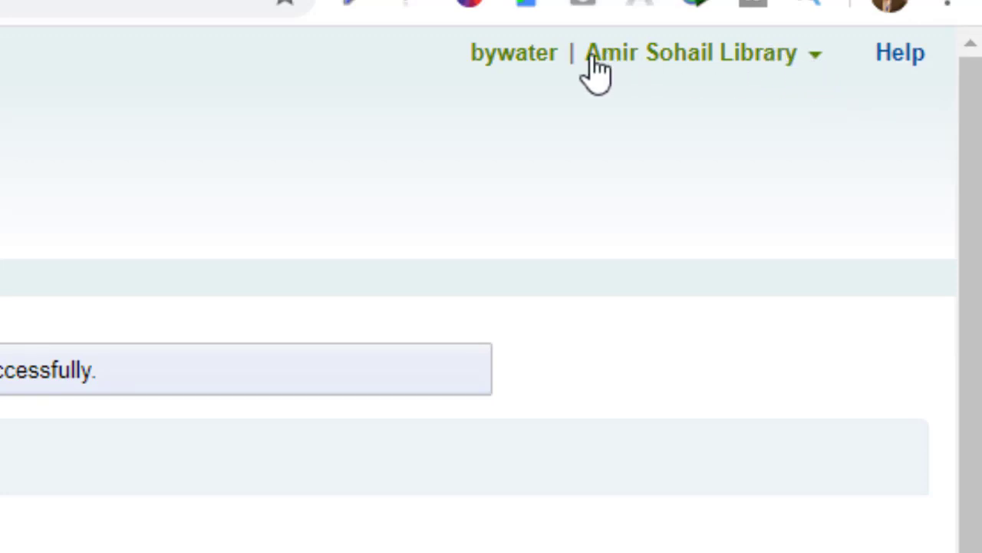
{"action": "left_click_drag", "start_coordinate": [578, 62], "coordinate": [606, 76]}
{"action": "left_click", "coordinate": [815, 63]}
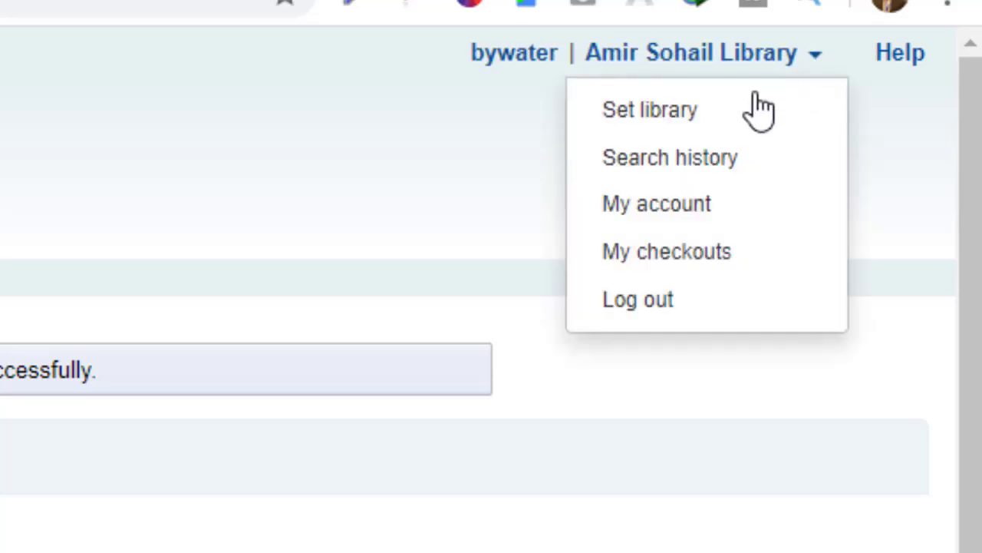
{"action": "left_click", "coordinate": [741, 116]}
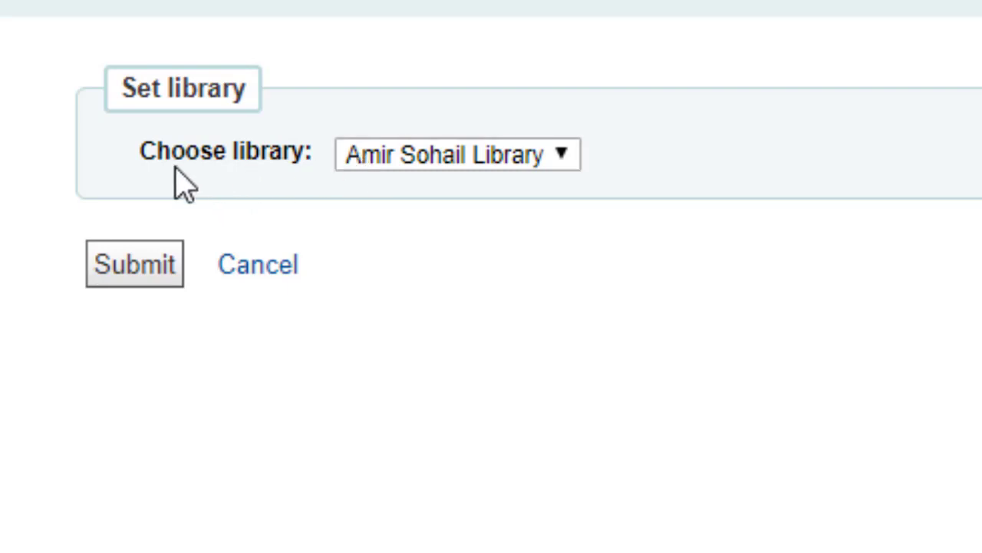
{"action": "left_click", "coordinate": [555, 157]}
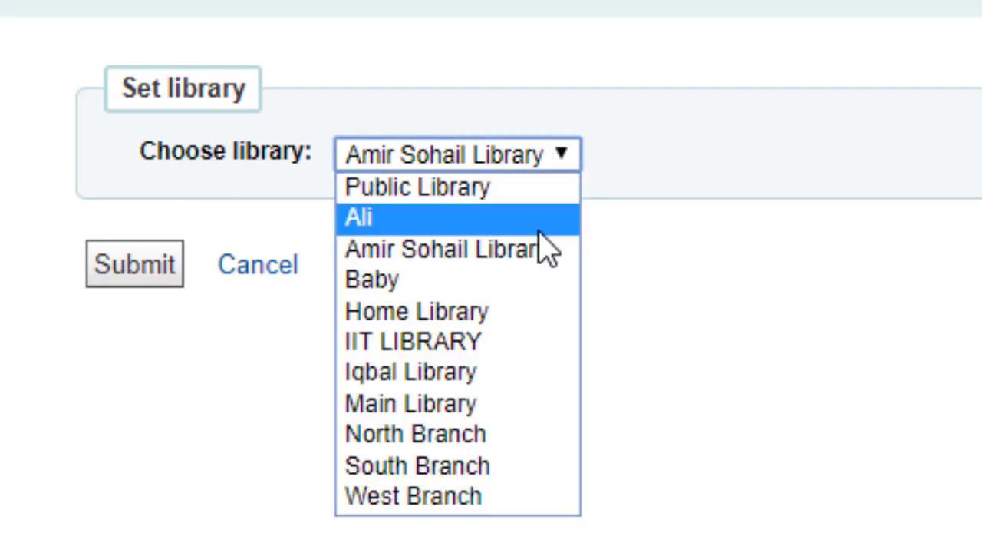
{"action": "left_click", "coordinate": [499, 373]}
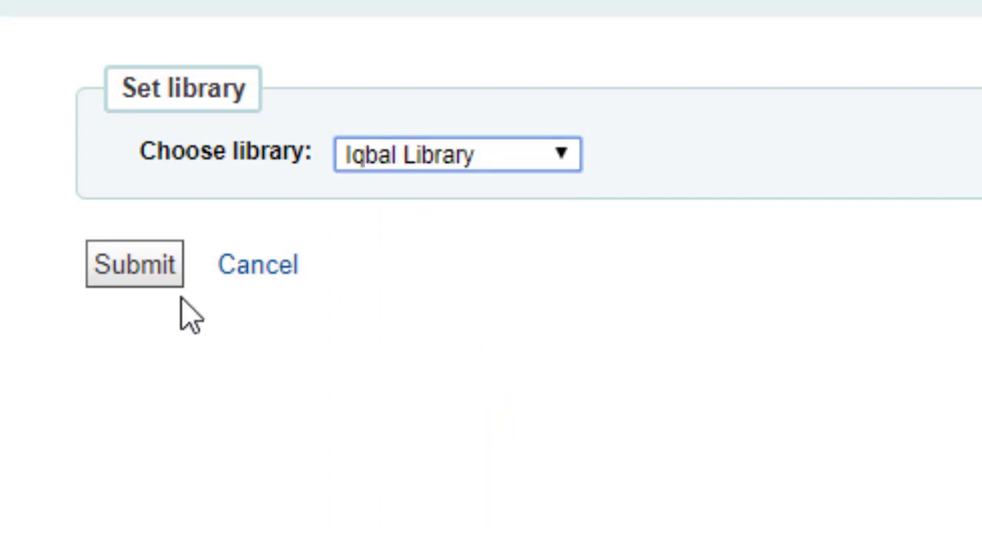
{"action": "left_click", "coordinate": [148, 270]}
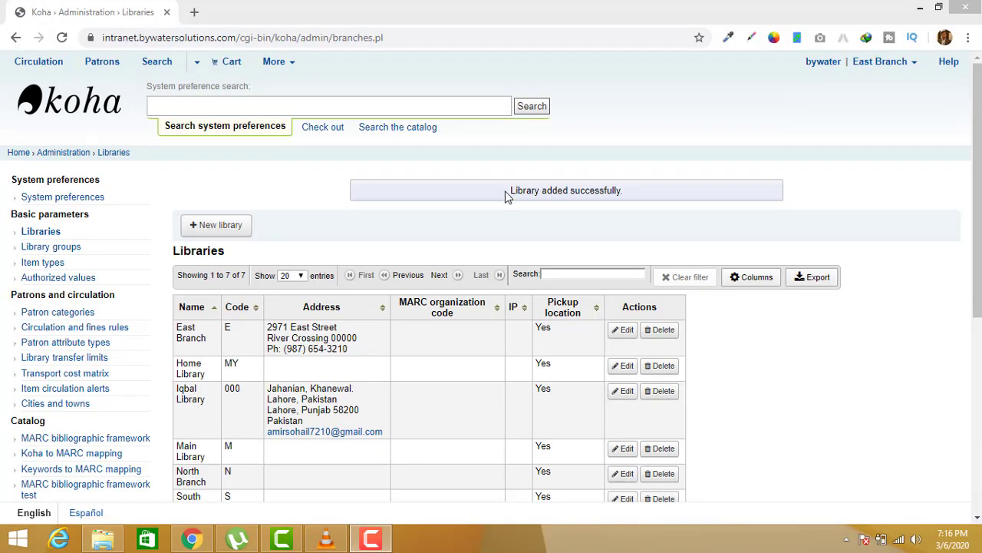
Step: Set Iqbal Library as the current working library, submit the choice, and return to the Koha home page
{"action": "left_click_drag", "start_coordinate": [506, 193], "coordinate": [594, 198]}
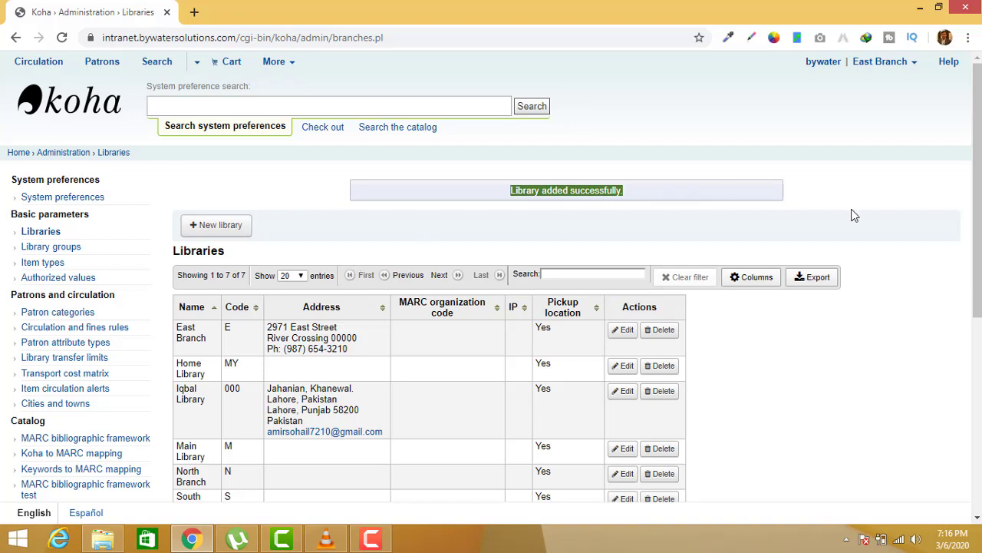
{"action": "left_click", "coordinate": [913, 72]}
{"action": "left_click", "coordinate": [886, 90]}
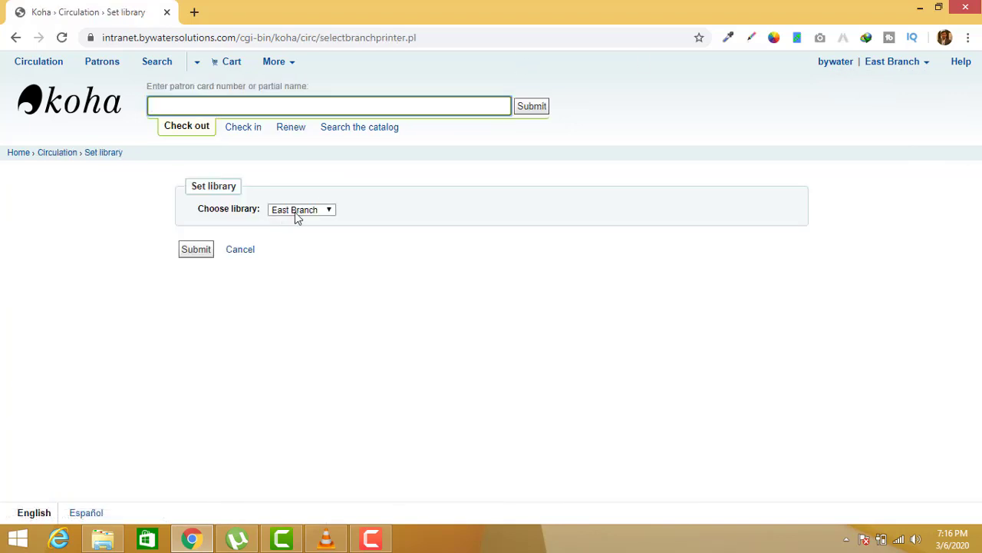
{"action": "left_click", "coordinate": [332, 210]}
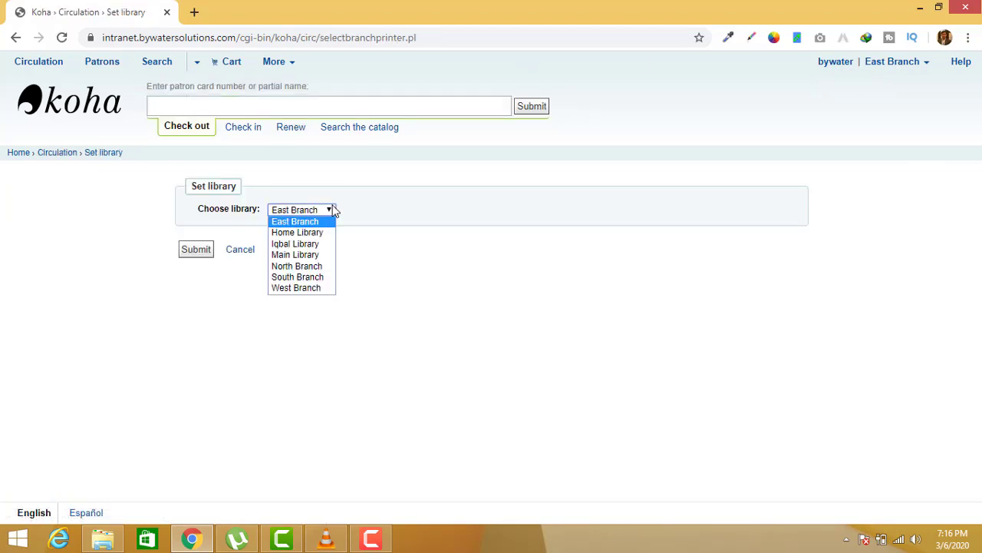
{"action": "left_click", "coordinate": [325, 244]}
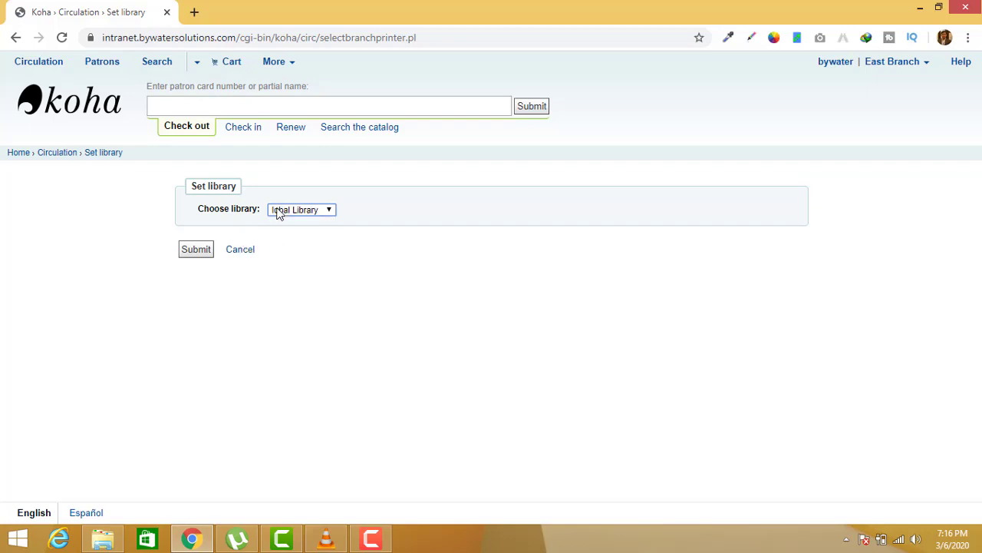
{"action": "left_click", "coordinate": [188, 253]}
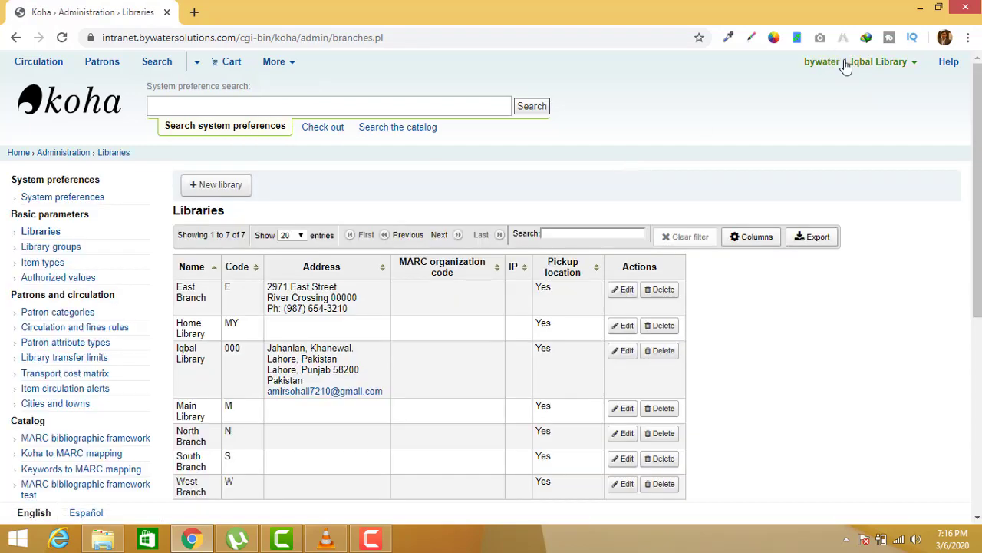
{"action": "mouse_move", "coordinate": [852, 69]}
{"action": "left_mouse_down"}
{"action": "mouse_move", "coordinate": [865, 65]}
{"action": "mouse_move", "coordinate": [859, 76]}
{"action": "left_mouse_up"}
{"action": "left_click", "coordinate": [111, 111]}
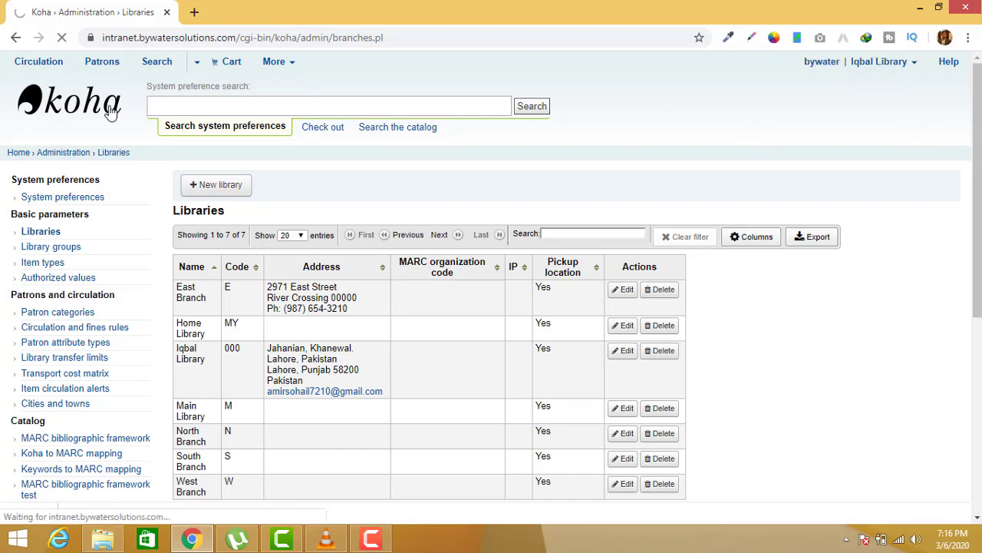